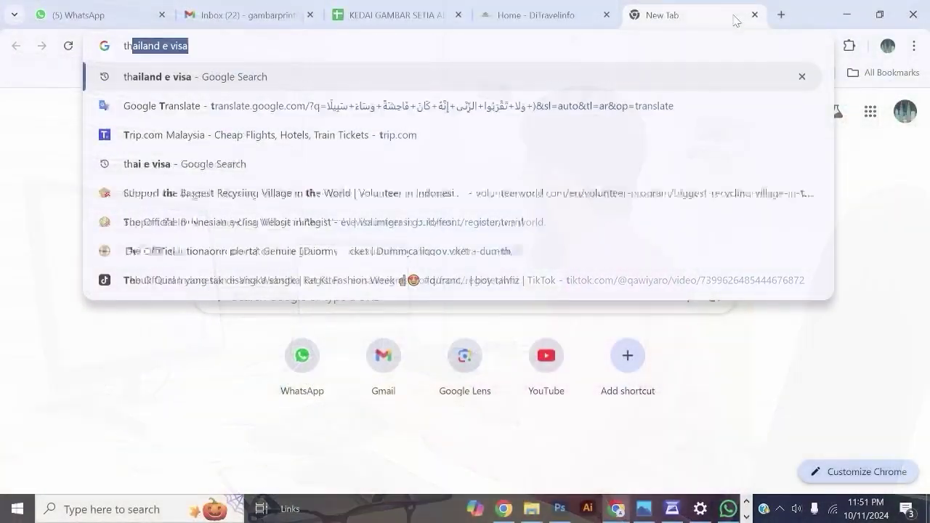
# Search the web for "thailand e visa".
pyautogui.write('a')
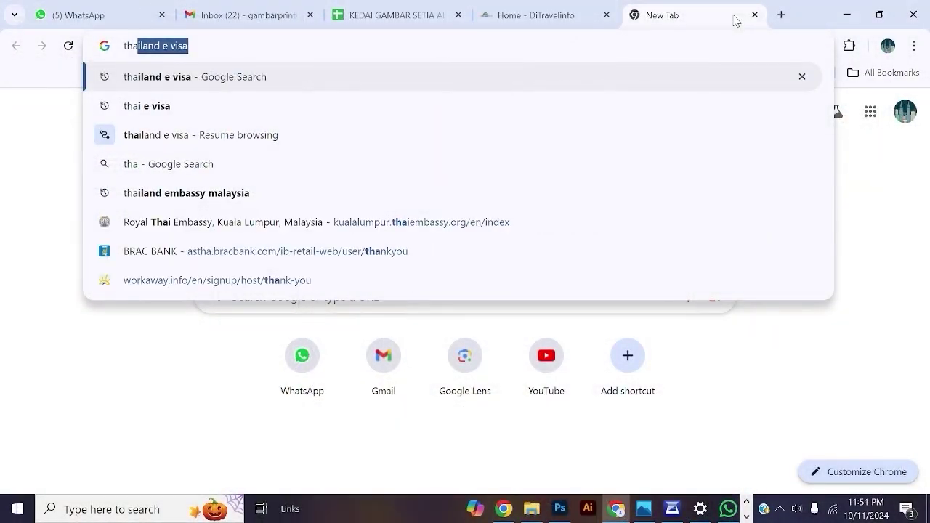
pyautogui.press('Return')
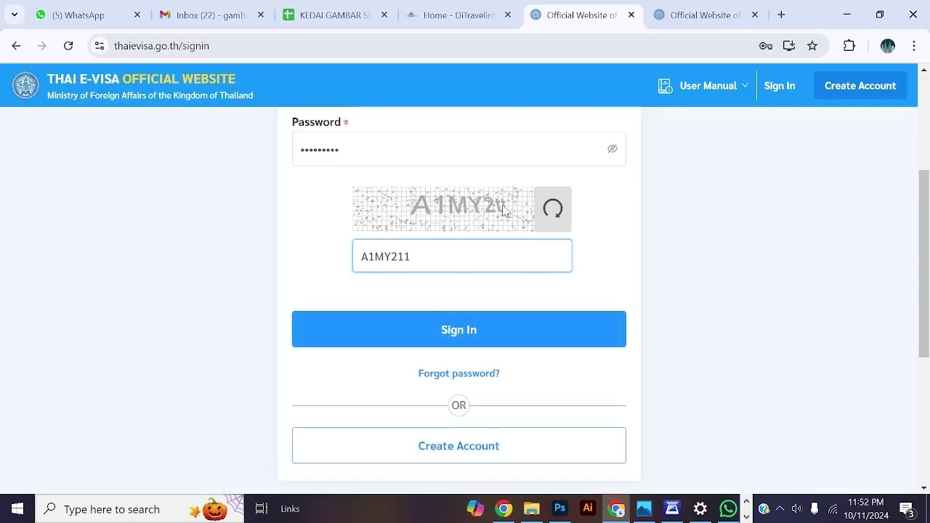
# Sign in to the Thai e-Visa website and start an application for a new visa.
pyautogui.click(449, 329)
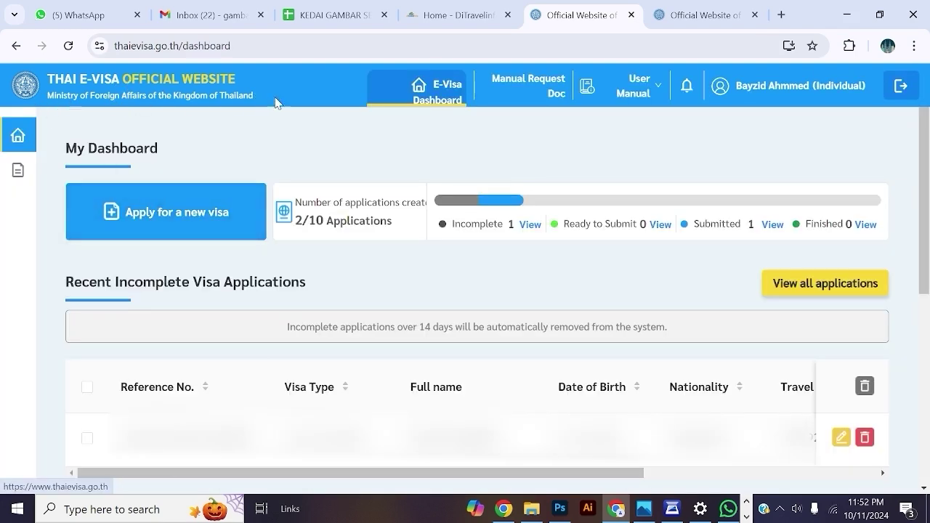
pyautogui.click(138, 221)
pyautogui.scroll(-1, 364, 324)
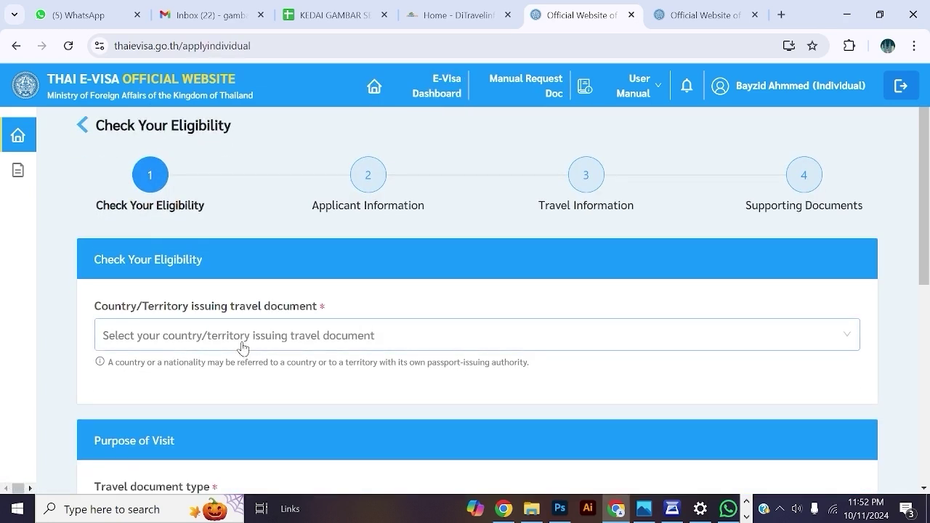
pyautogui.moveTo(104, 209); pyautogui.dragTo(208, 210)
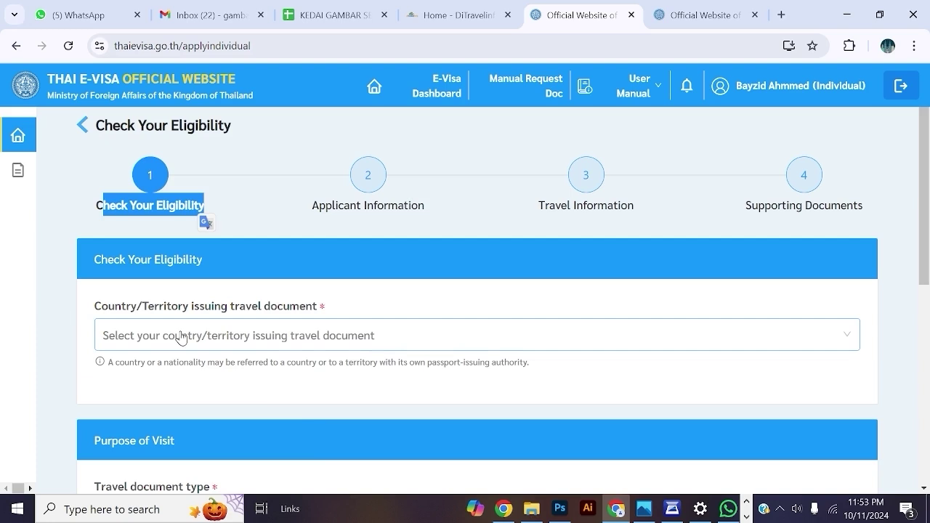
# Set the country issuing the travel document to Bangladesh and the current location to Malaysia.
pyautogui.click(349, 335)
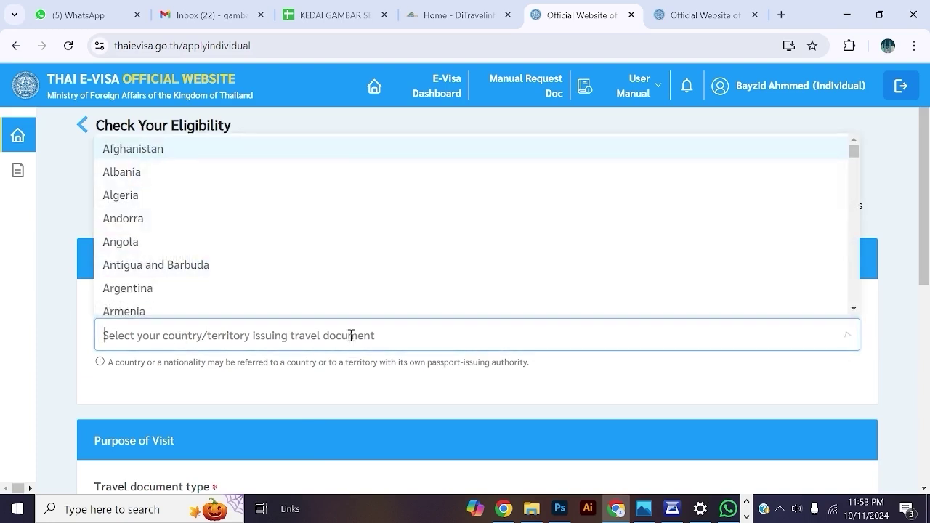
pyautogui.scroll(-2, 245, 269)
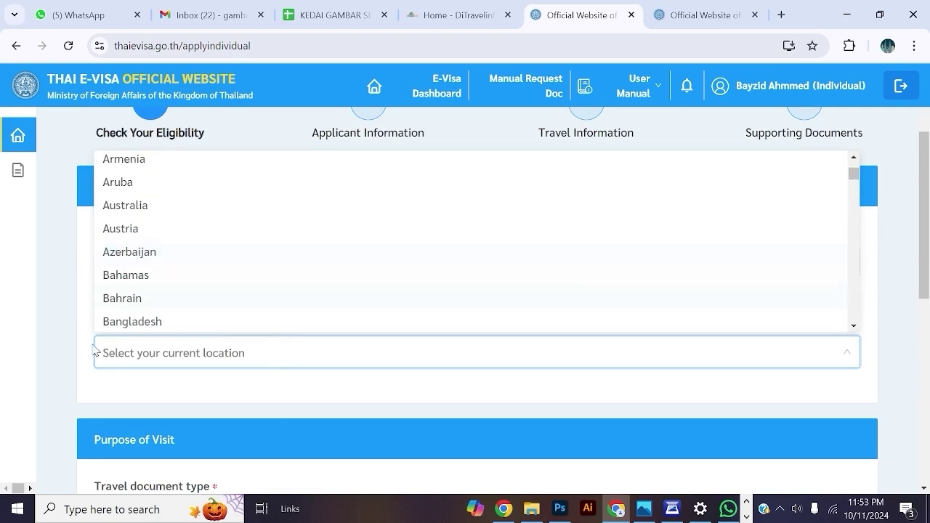
pyautogui.click(85, 361)
pyautogui.click(146, 349)
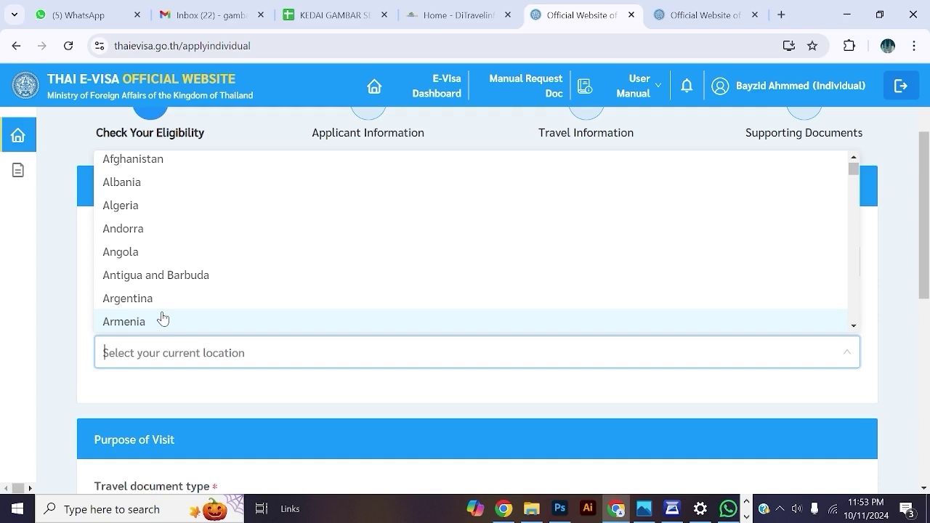
pyautogui.write('ma;a')
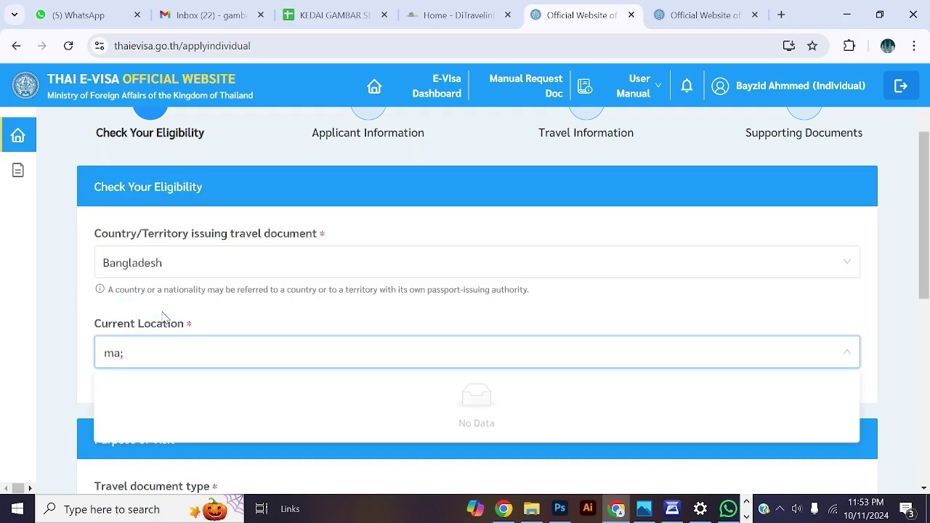
pyautogui.press('BackSpace')
pyautogui.write('la')
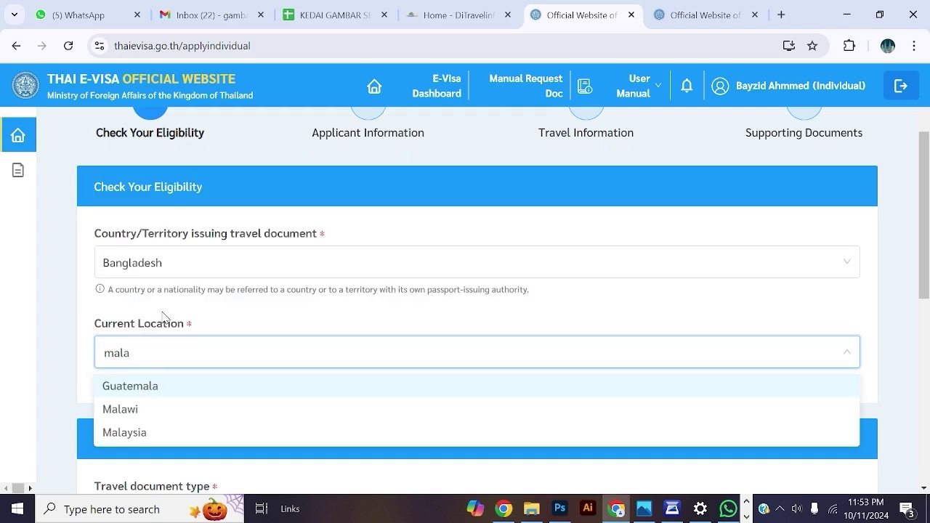
pyautogui.click(162, 435)
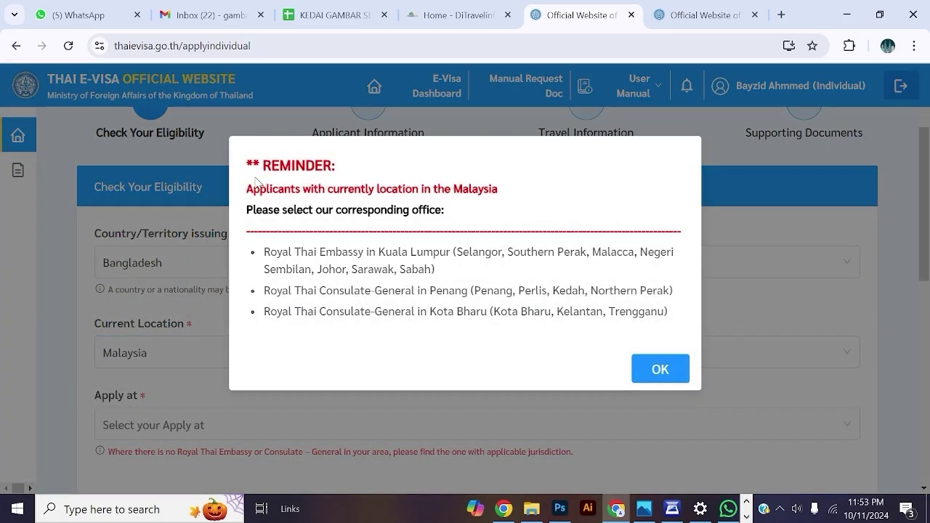
# Read which Thai office serves each Malaysian region in the reminder, and dismiss the reminder.
pyautogui.moveTo(269, 184); pyautogui.dragTo(482, 188)
pyautogui.click(484, 269)
pyautogui.moveTo(263, 252); pyautogui.dragTo(536, 274)
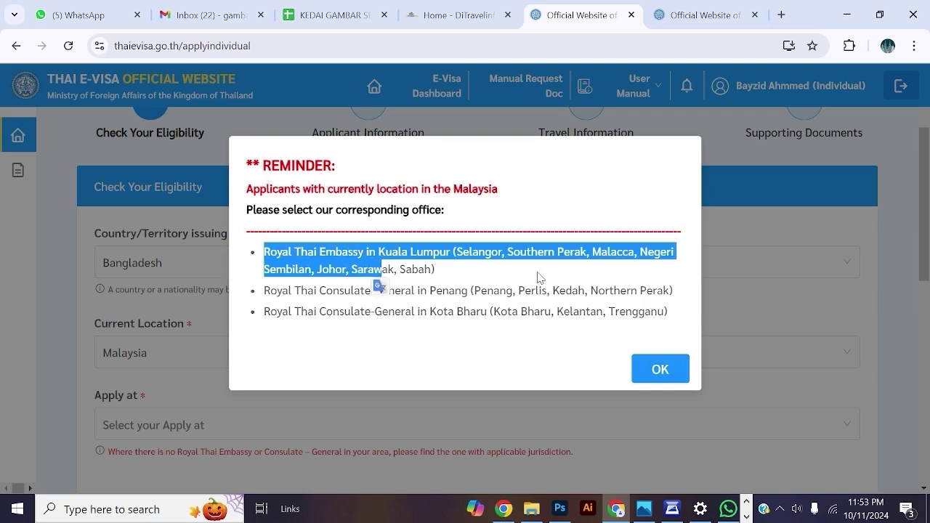
pyautogui.click(540, 276)
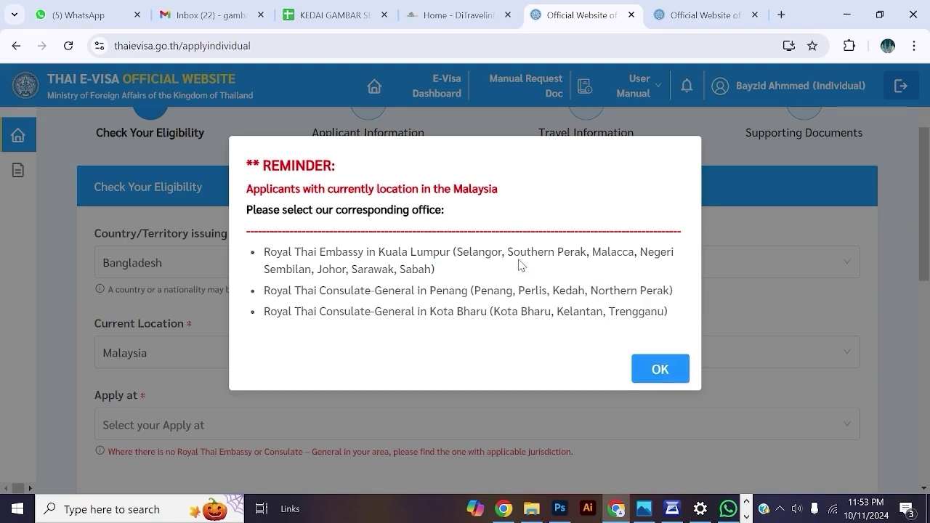
pyautogui.click(649, 368)
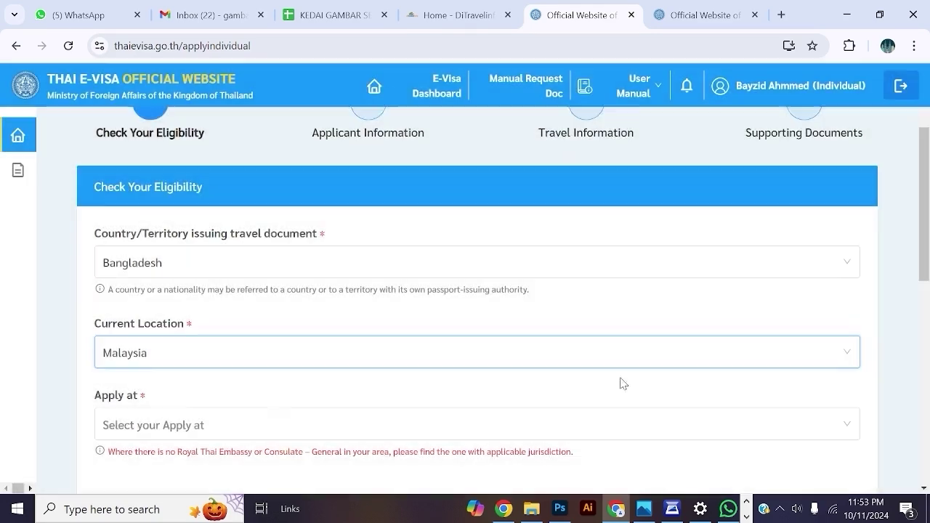
# Choose Royal Thai Embassy, Kuala Lumpur as the office to apply at.
pyautogui.scroll(-3, 363, 328)
pyautogui.click(260, 214)
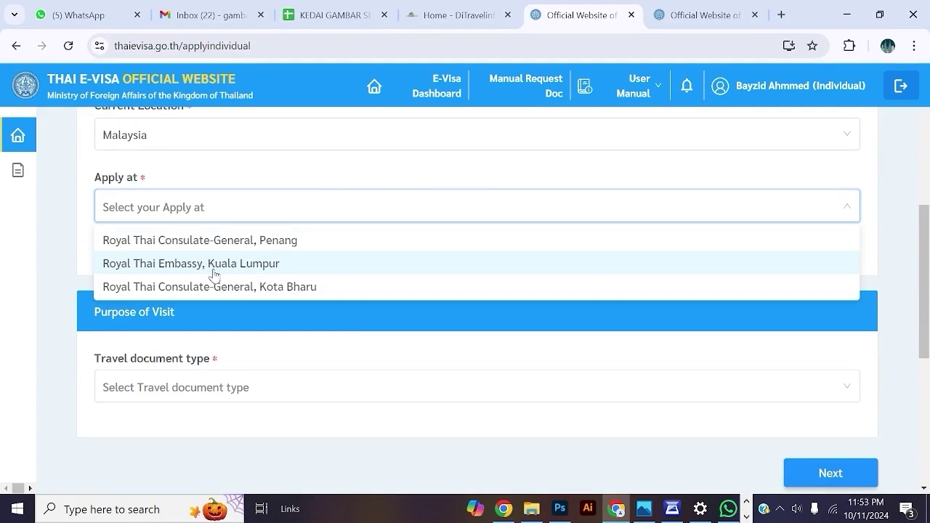
pyautogui.click(132, 265)
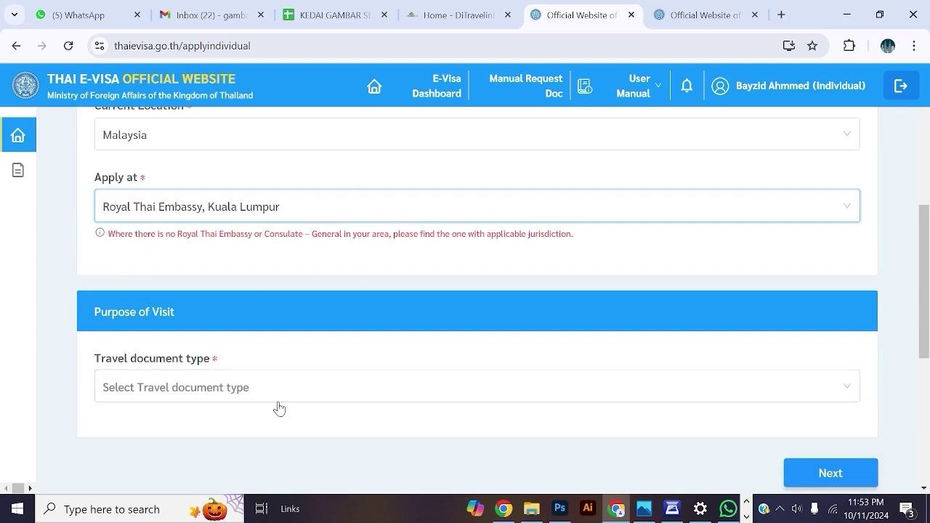
# Set the travel document type under Purpose of Visit to Diplomatic passport.
pyautogui.scroll(-1, 279, 409)
pyautogui.moveTo(95, 286); pyautogui.dragTo(222, 315)
pyautogui.click(222, 315)
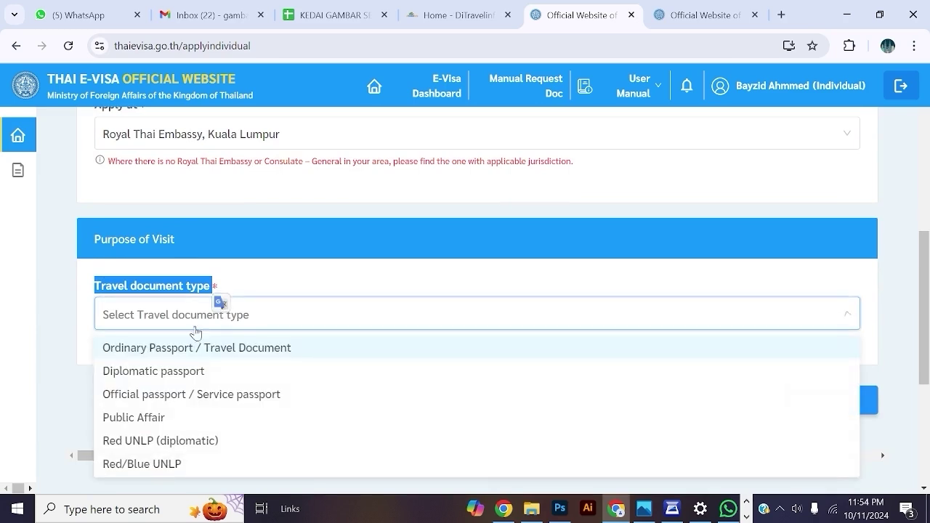
pyautogui.click(138, 372)
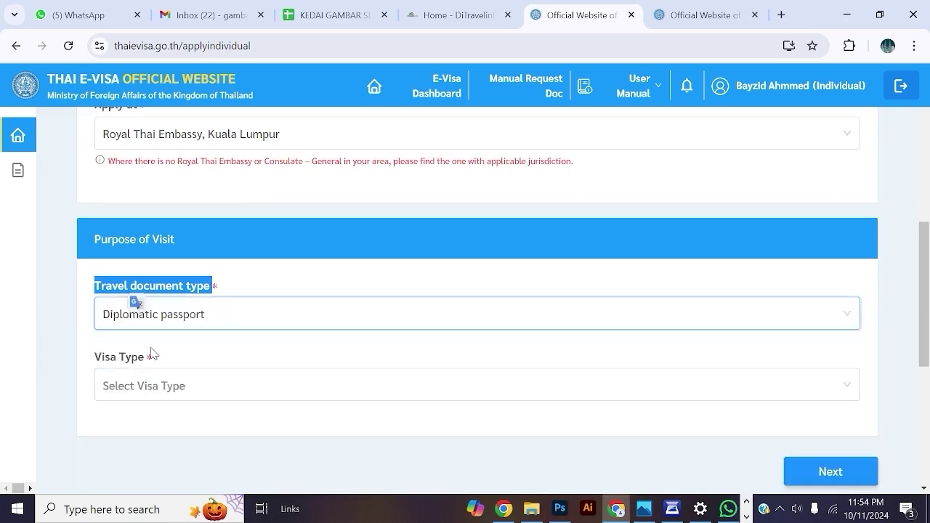
# Set the visa type to Tourist Visa and the purpose of visit to Tourism / Leisure activities.
pyautogui.click(179, 394)
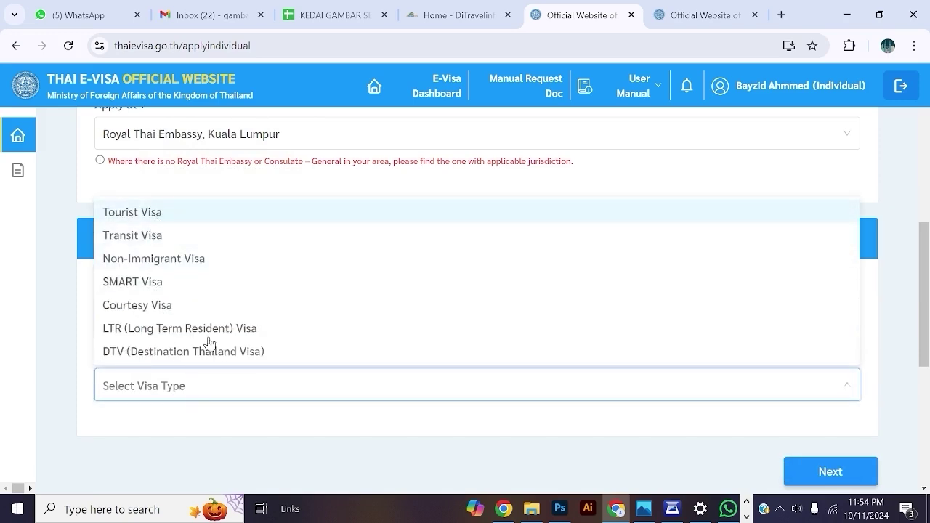
pyautogui.click(132, 211)
pyautogui.scroll(-4, 7, 318)
pyautogui.click(130, 178)
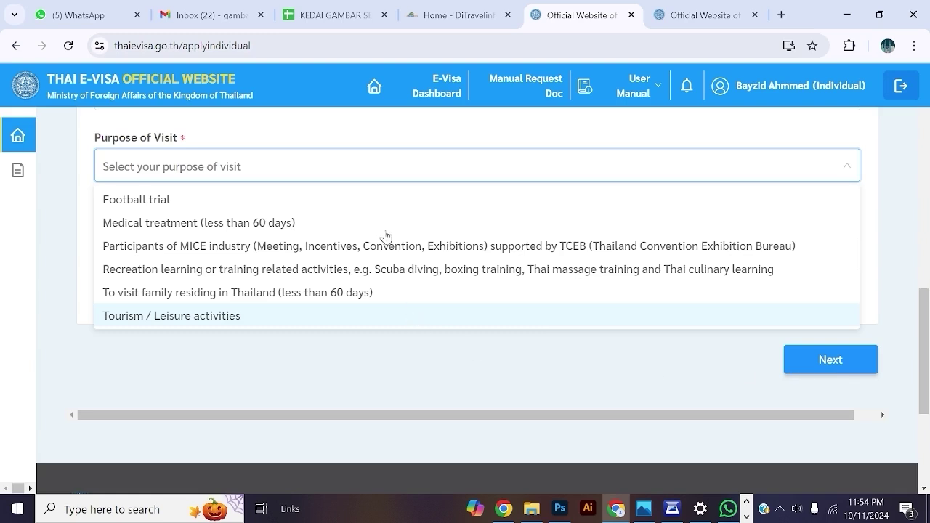
pyautogui.scroll(2, 523, 361)
pyautogui.click(247, 317)
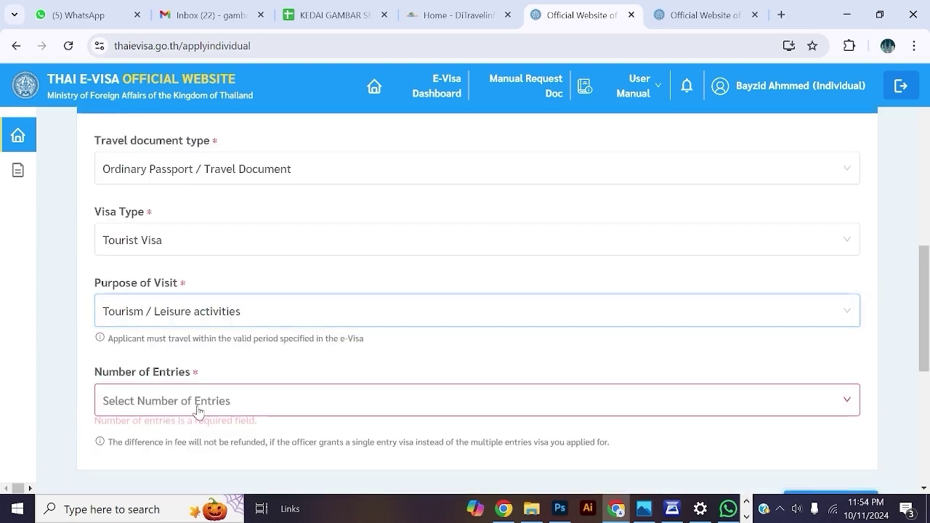
# Set the number of entries to Multiple and continue to the applicant information.
pyautogui.scroll(-1, 208, 405)
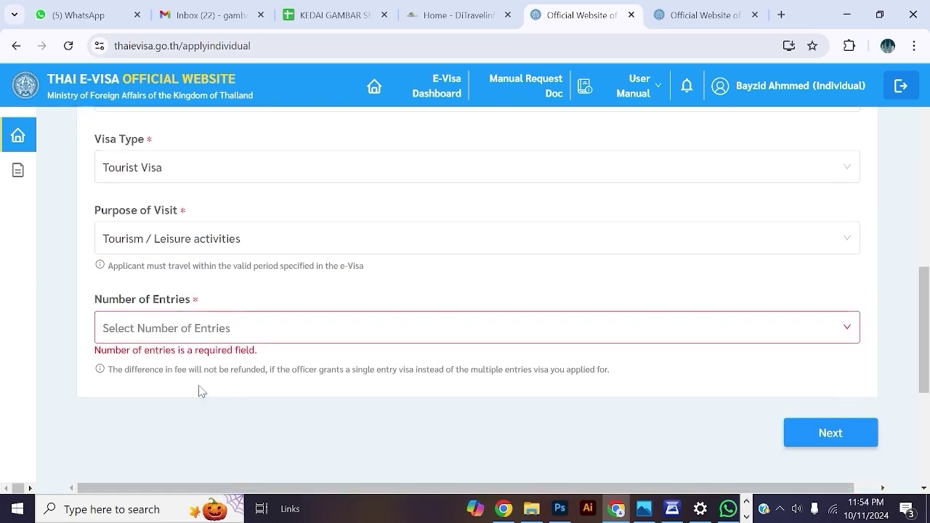
pyautogui.click(149, 329)
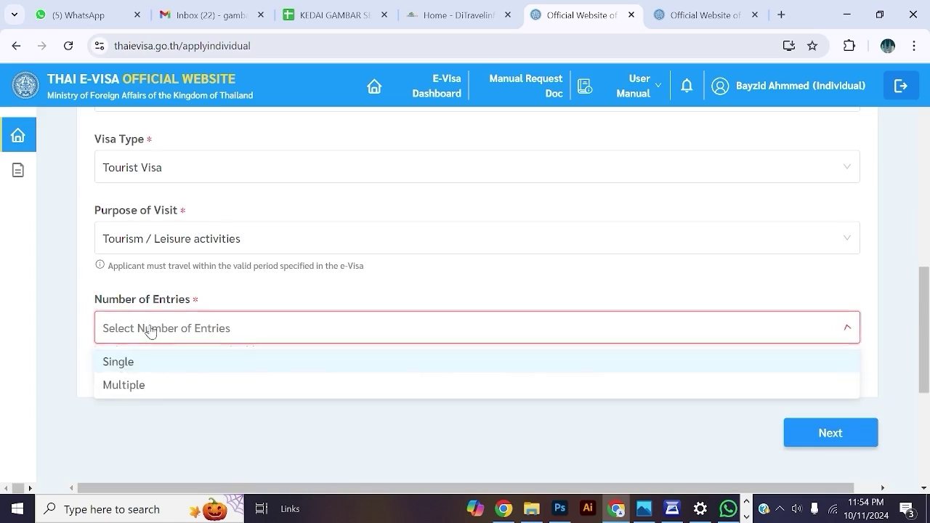
pyautogui.click(141, 387)
pyautogui.click(173, 352)
pyautogui.click(180, 329)
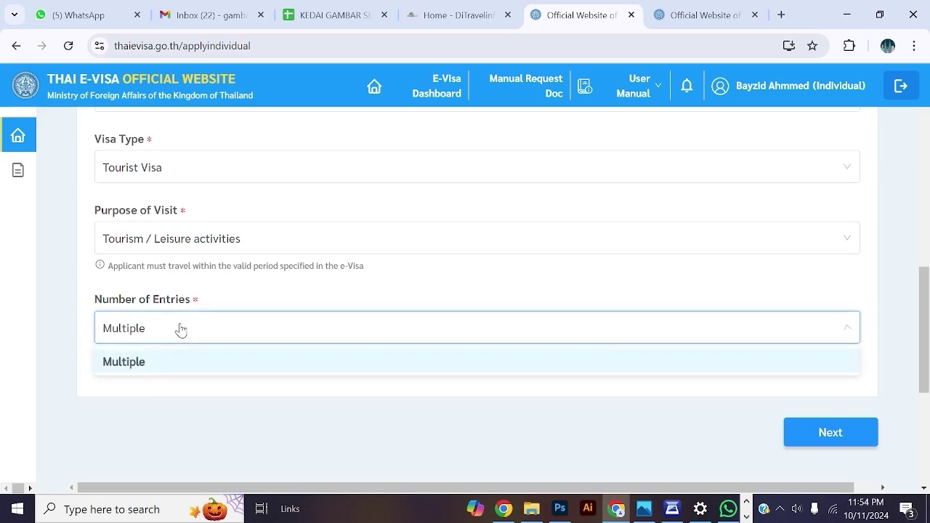
pyautogui.click(165, 358)
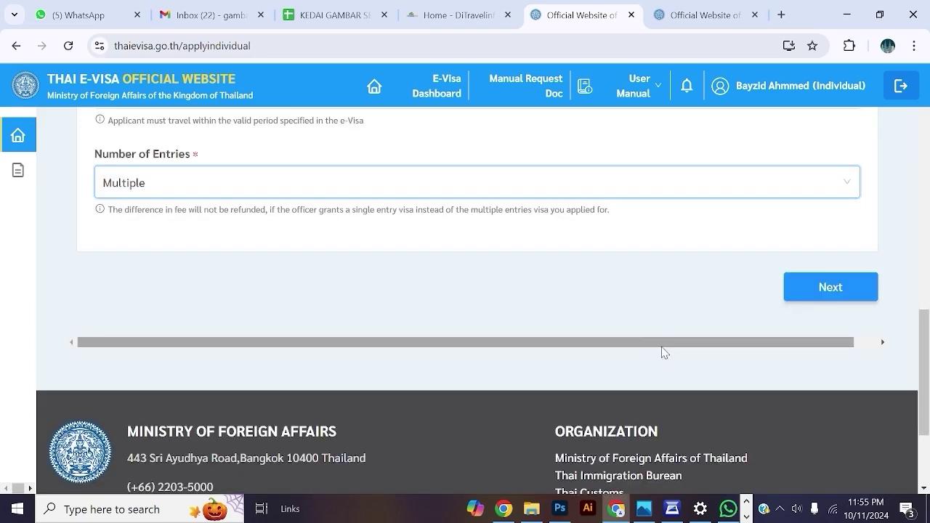
pyautogui.scroll(1, 665, 351)
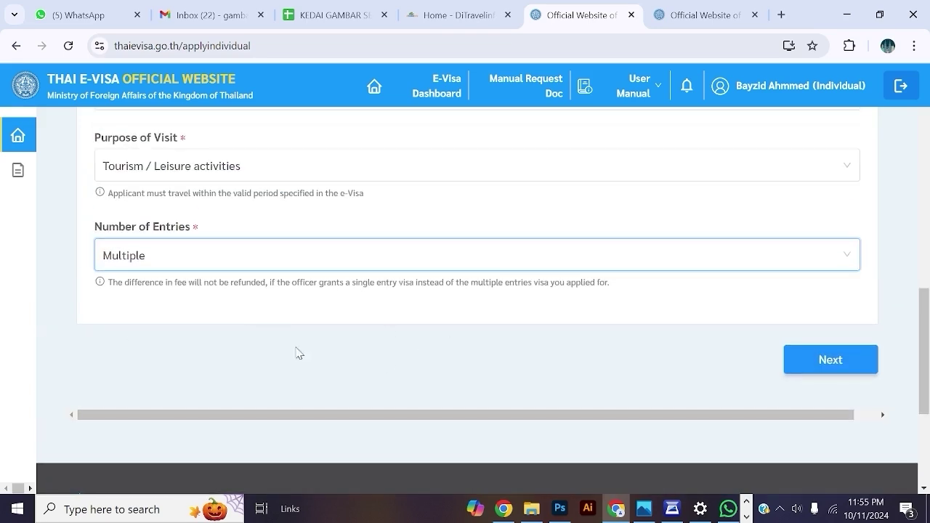
pyautogui.click(830, 358)
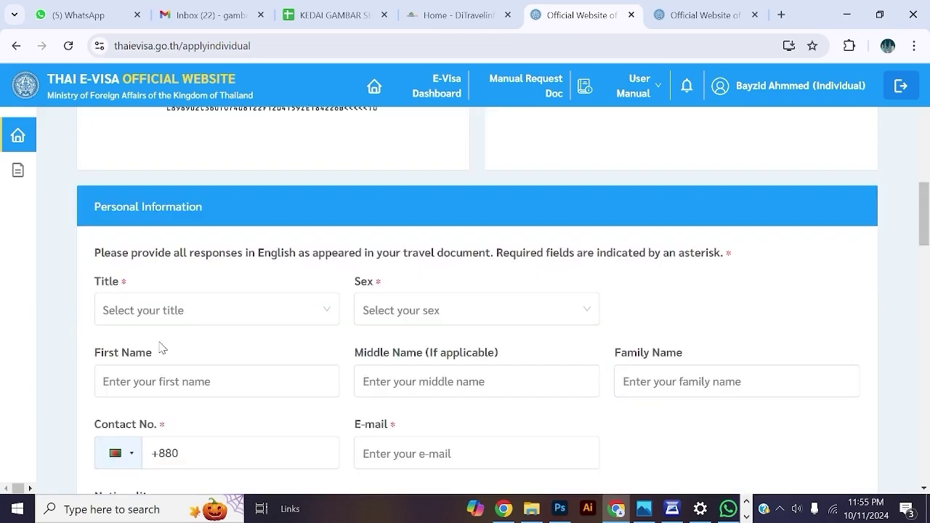
# Set the type of travel document to PASSPORT in the applicant's Travel Document section.
pyautogui.scroll(-2, 158, 338)
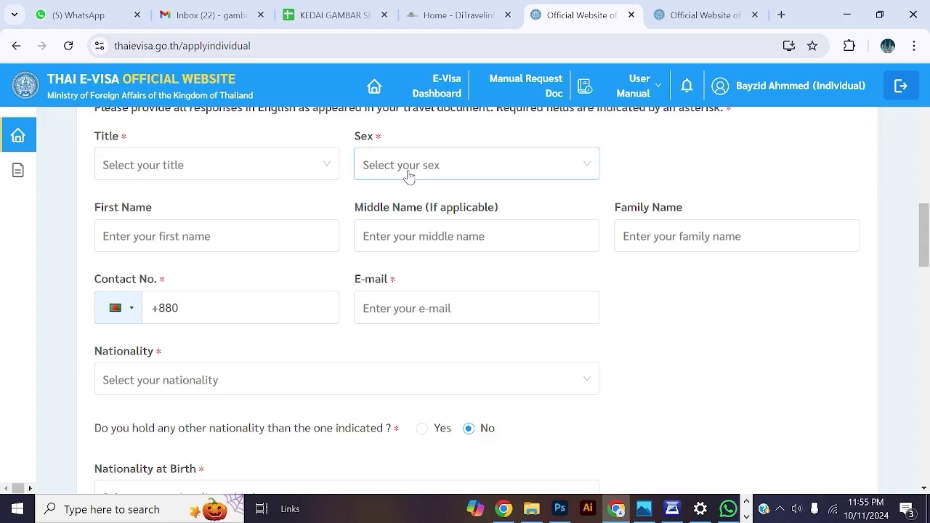
pyautogui.scroll(-1, 348, 265)
pyautogui.scroll(-4, 348, 265)
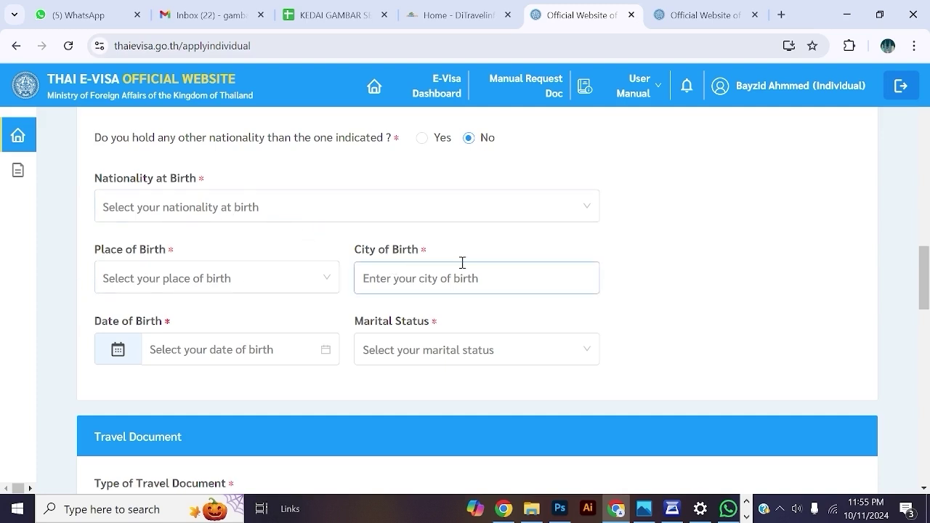
pyautogui.scroll(-2, 462, 265)
pyautogui.scroll(-2, 218, 374)
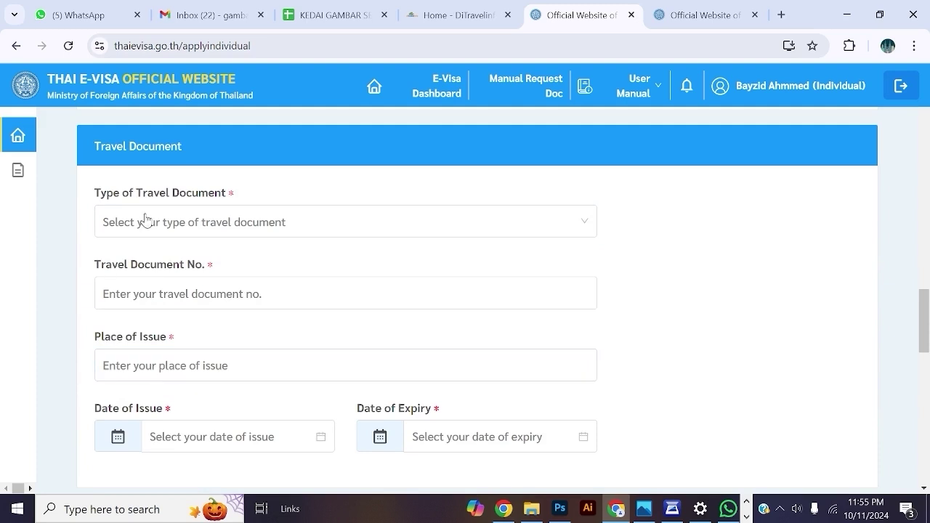
pyautogui.click(160, 221)
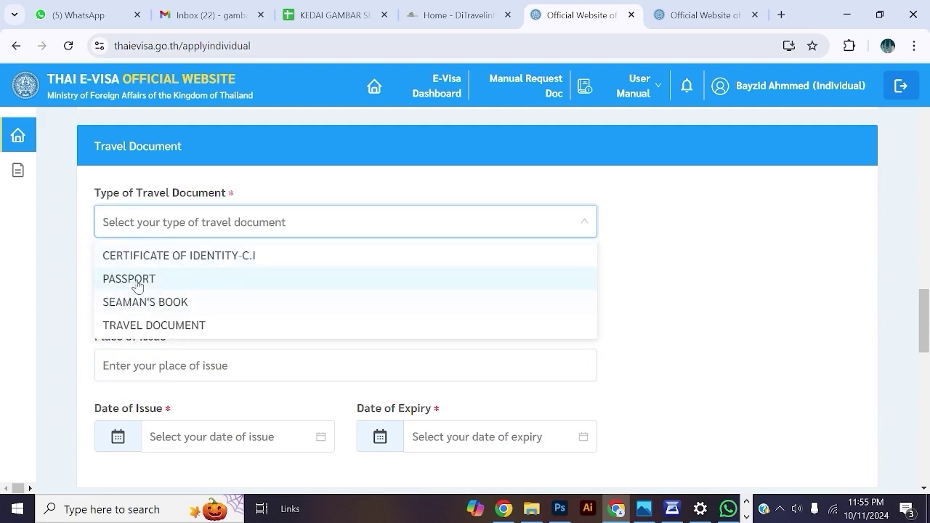
pyautogui.click(137, 285)
pyautogui.click(109, 291)
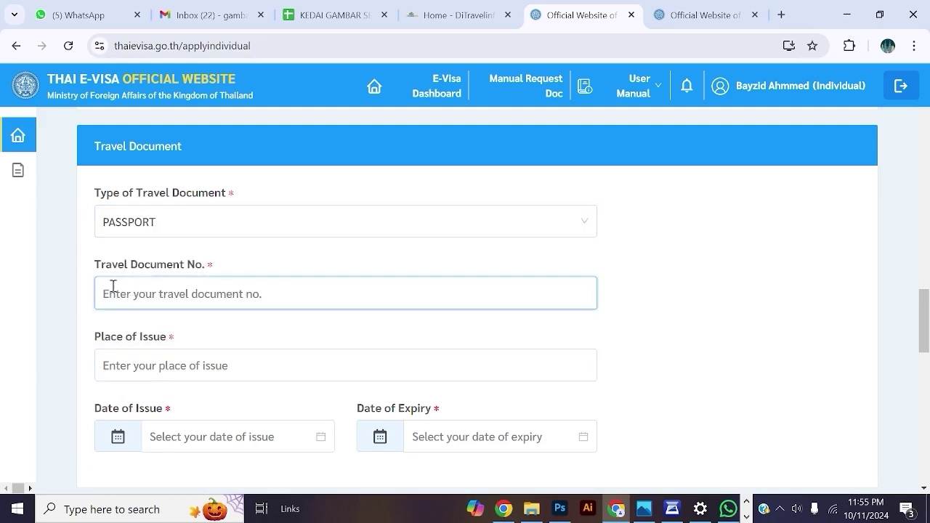
pyautogui.doubleClick(193, 265)
pyautogui.tripleClick(193, 265)
pyautogui.click(177, 292)
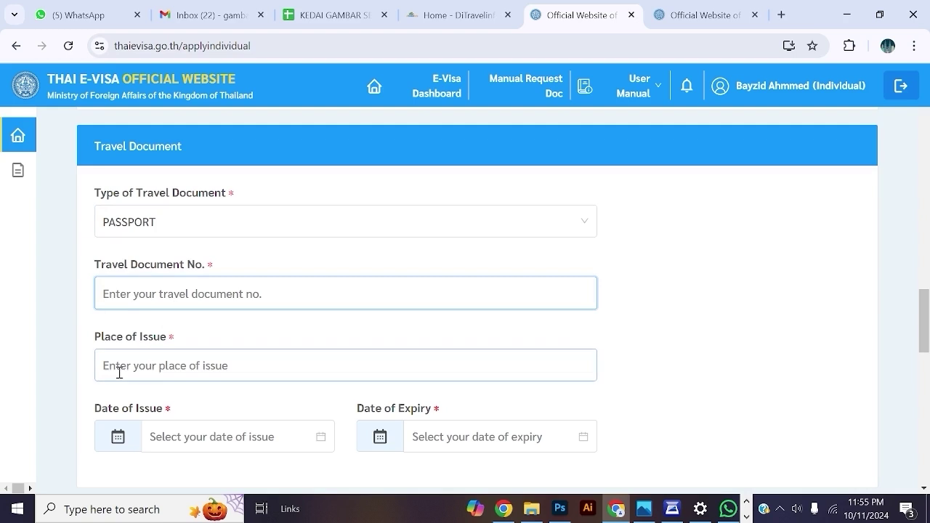
pyautogui.scroll(-1, 174, 357)
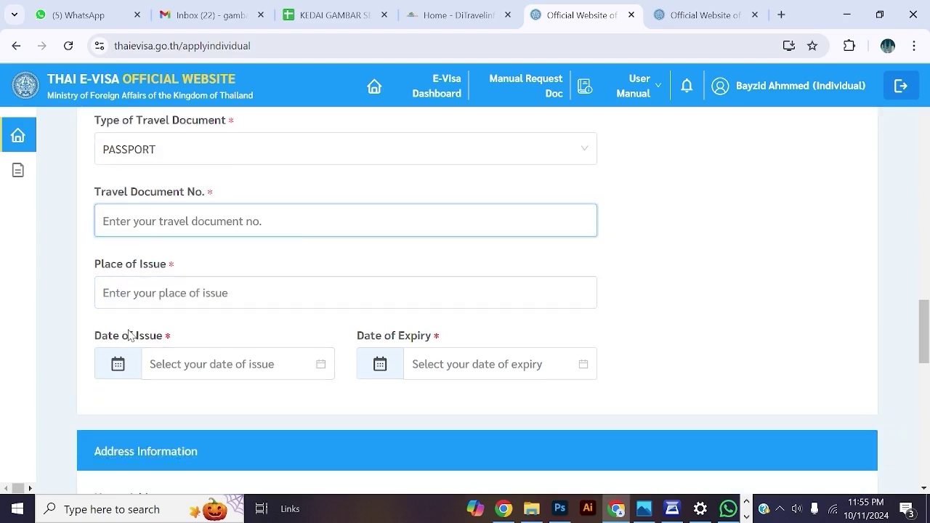
pyautogui.click(131, 288)
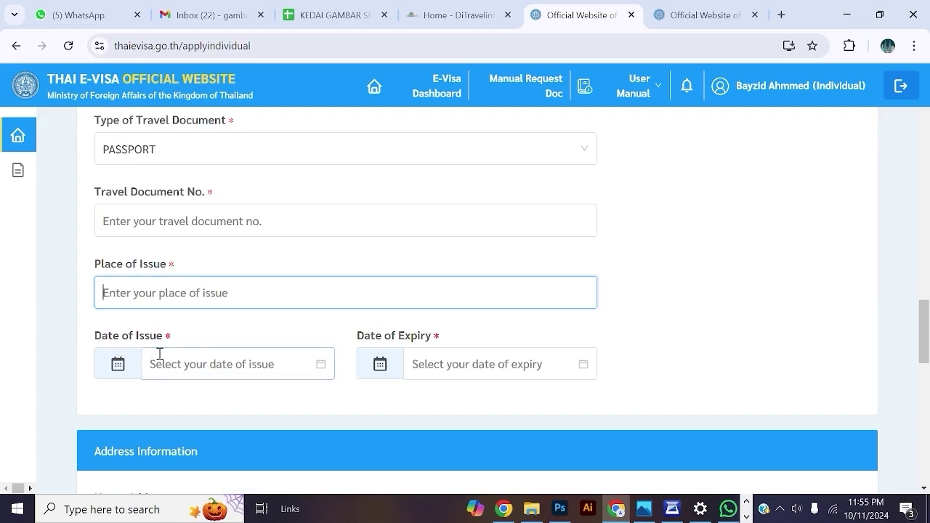
# Review the applicant's Travel Document and Address Information fields, including the home address entry.
pyautogui.scroll(5, 418, 356)
pyautogui.scroll(-9, 426, 355)
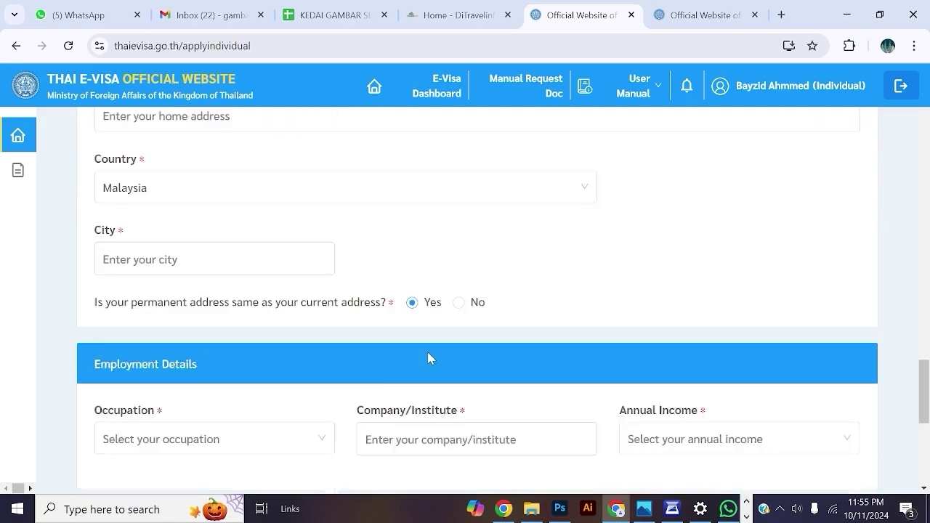
pyautogui.scroll(2, 429, 358)
pyautogui.scroll(-1, 109, 366)
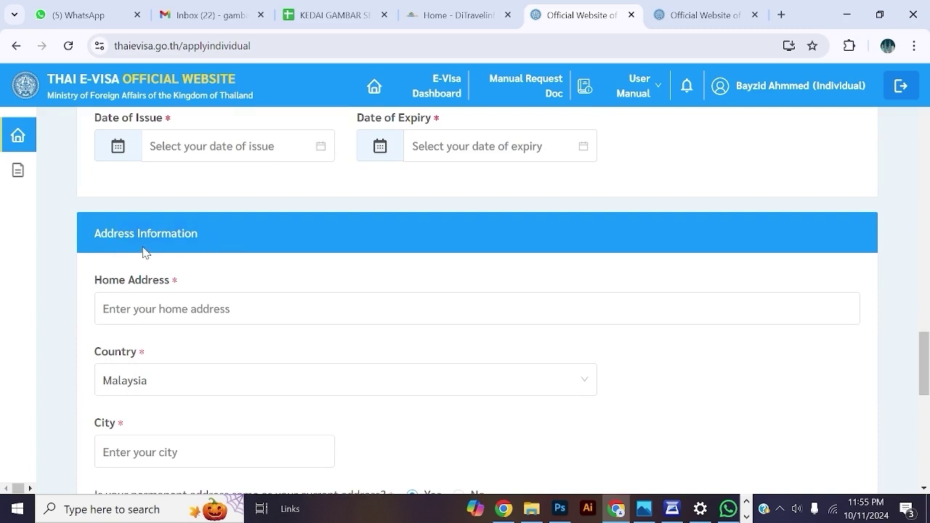
pyautogui.moveTo(102, 280); pyautogui.dragTo(171, 282)
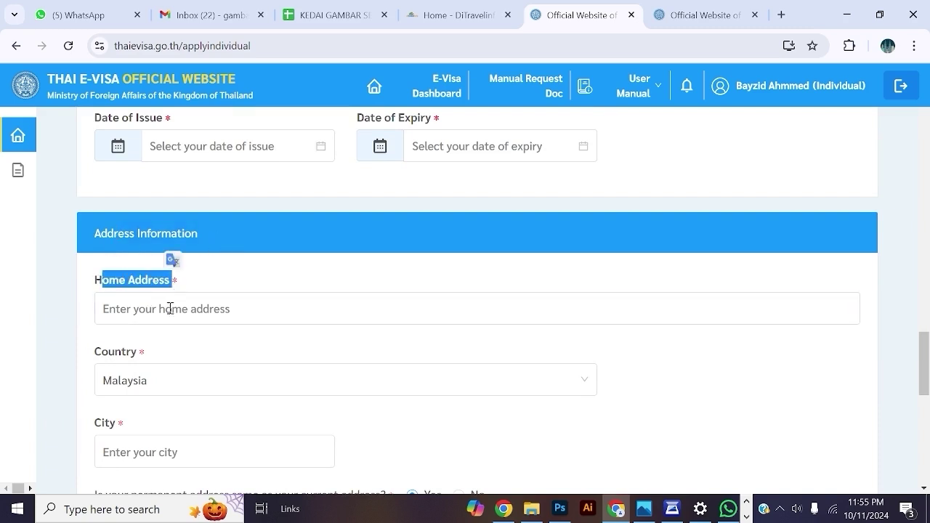
pyautogui.scroll(-1, 167, 313)
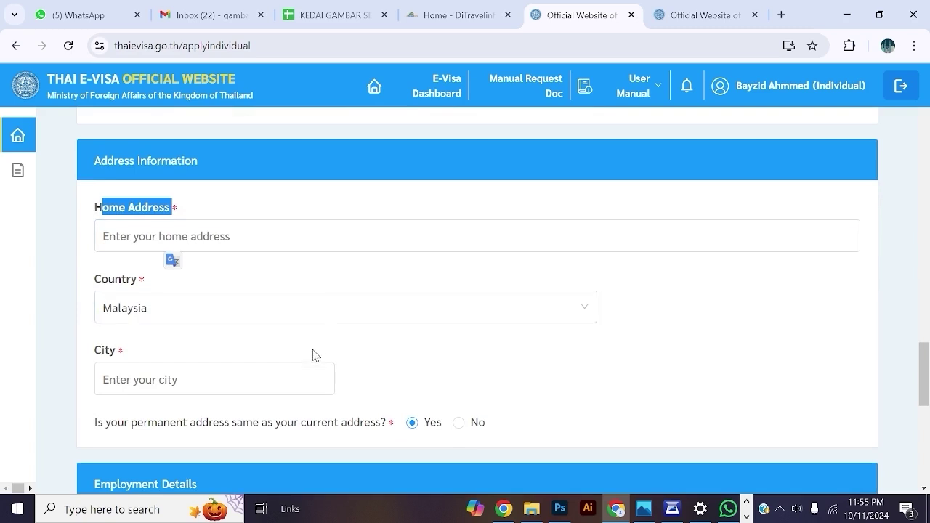
pyautogui.scroll(1, 174, 259)
pyautogui.click(208, 308)
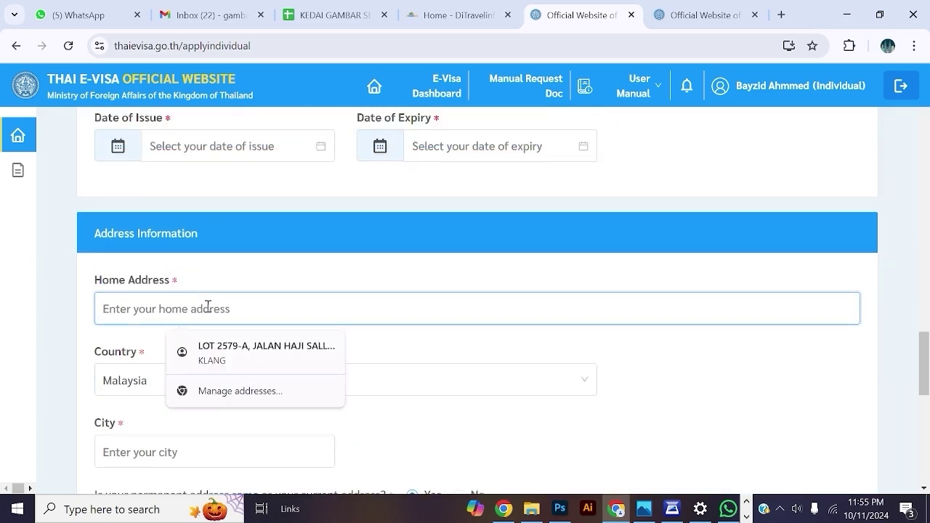
# Answer No to the permanent address being the same as the current address and activate the permanent home address field.
pyautogui.scroll(-2, 162, 320)
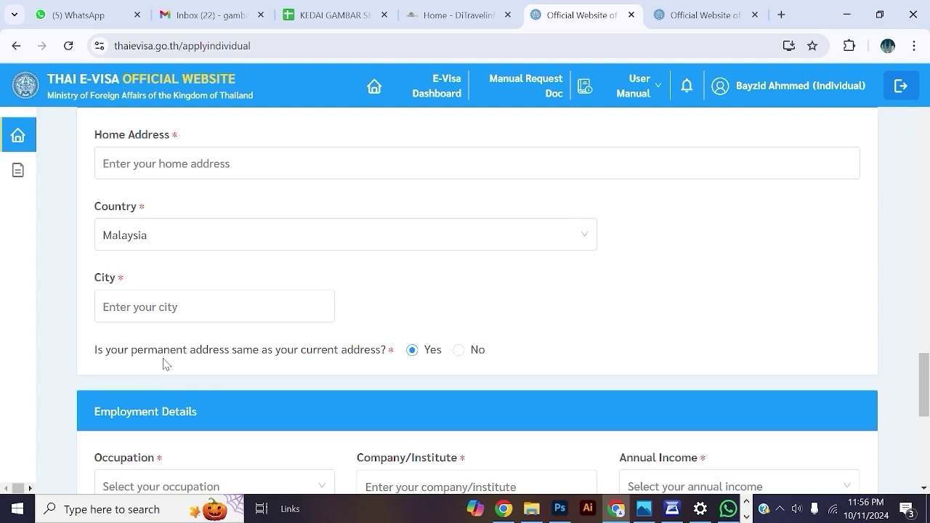
pyautogui.click(458, 349)
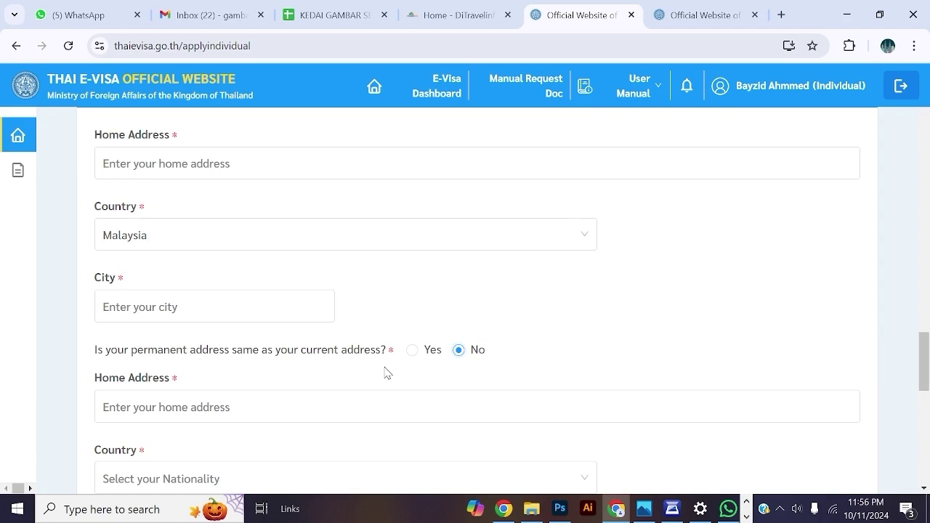
pyautogui.scroll(-3, 388, 373)
pyautogui.click(134, 188)
# Examine the Employment Details fields and the available annual income ranges.
pyautogui.scroll(-3, 134, 187)
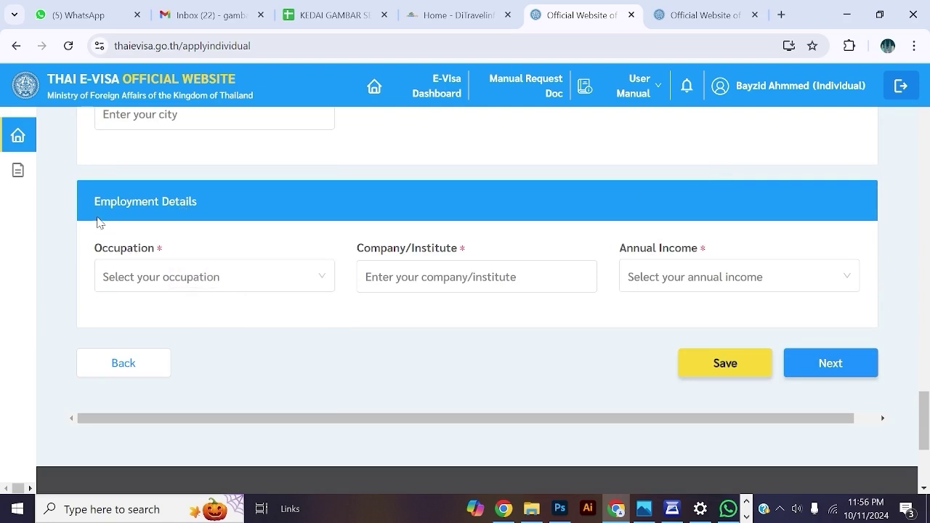
pyautogui.moveTo(218, 200); pyautogui.dragTo(221, 200)
pyautogui.click(675, 284)
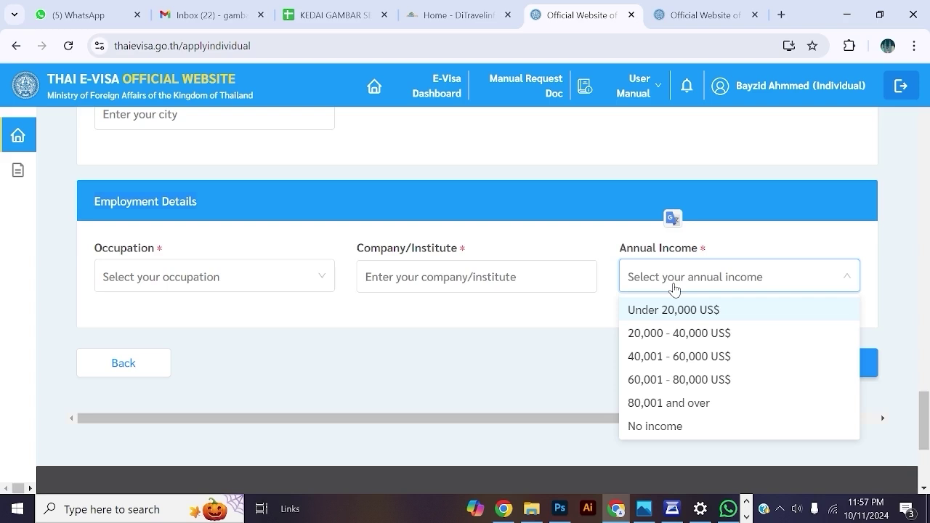
pyautogui.click(608, 322)
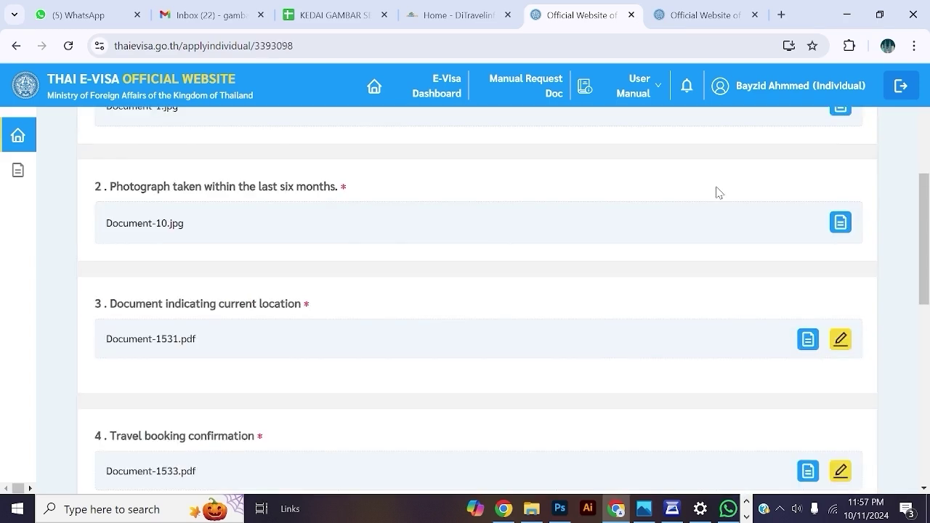
# Review the application stages and the file format and size limits for the supporting documents.
pyautogui.scroll(3, 600, 186)
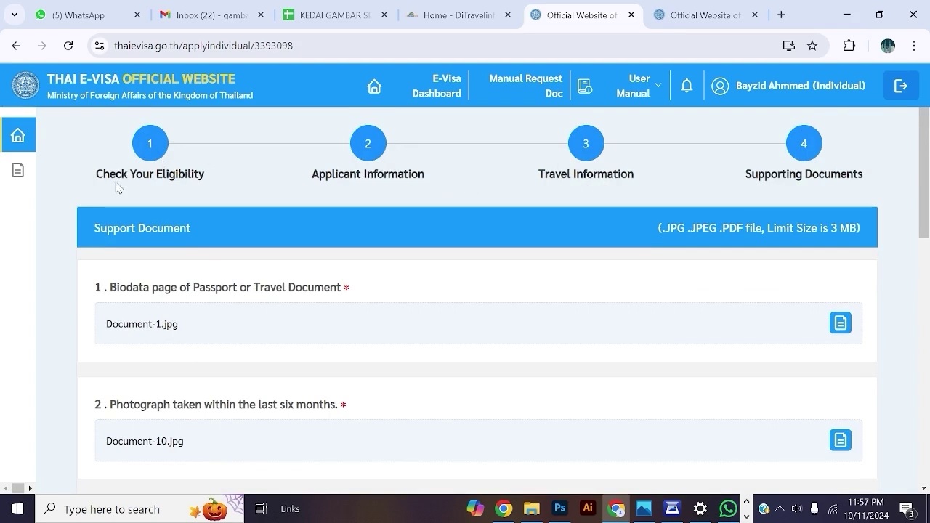
pyautogui.moveTo(119, 189); pyautogui.dragTo(225, 189)
pyautogui.moveTo(306, 188); pyautogui.dragTo(455, 182)
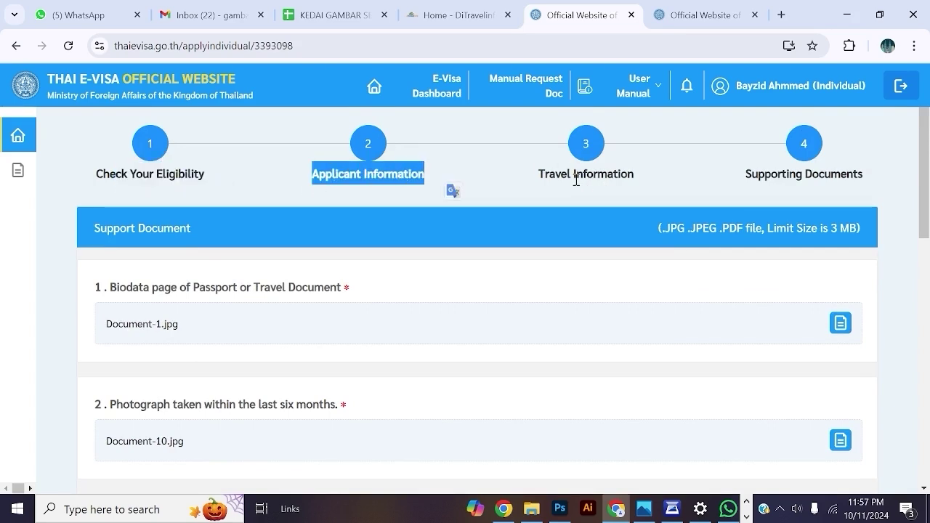
pyautogui.moveTo(546, 178); pyautogui.dragTo(658, 184)
pyautogui.moveTo(868, 181); pyautogui.dragTo(752, 187)
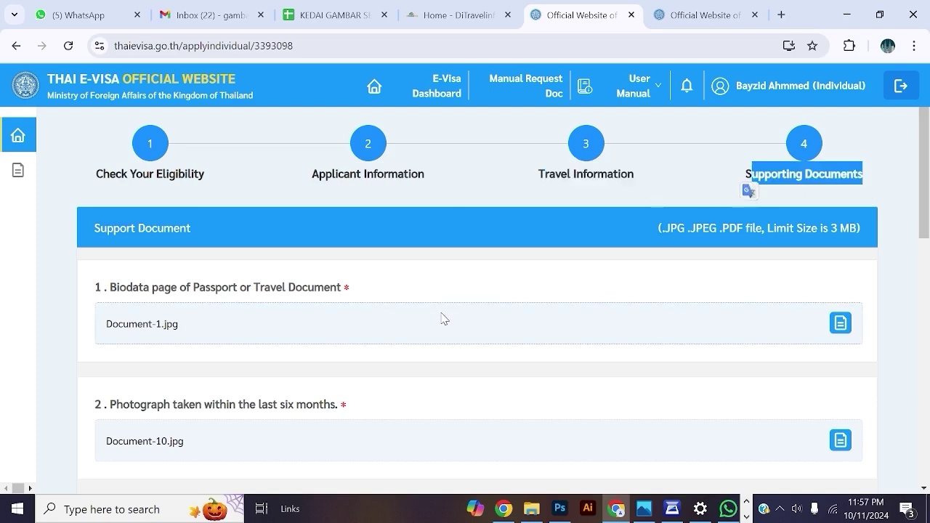
pyautogui.scroll(1, 438, 316)
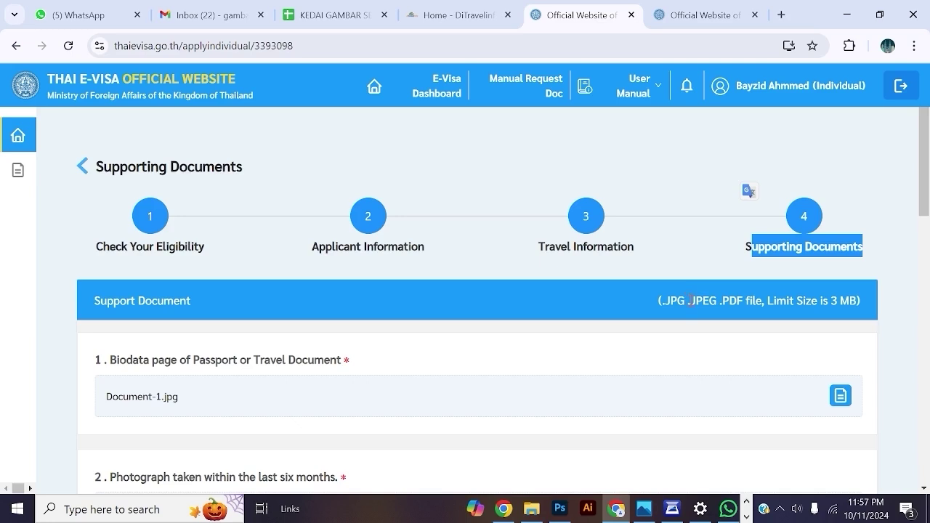
pyautogui.click(784, 301)
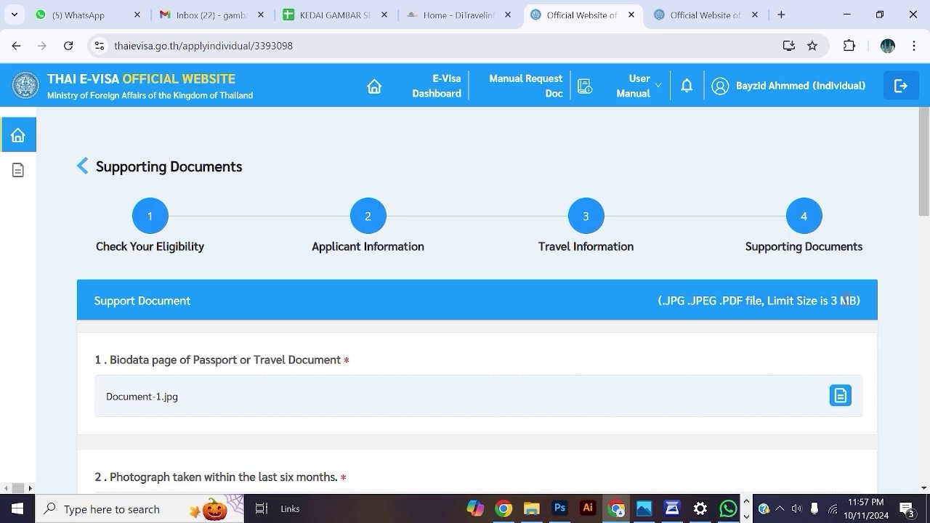
# Examine the required supporting documents, from the passport biodata page to the proof of accommodation in Thailand.
pyautogui.scroll(-2, 681, 336)
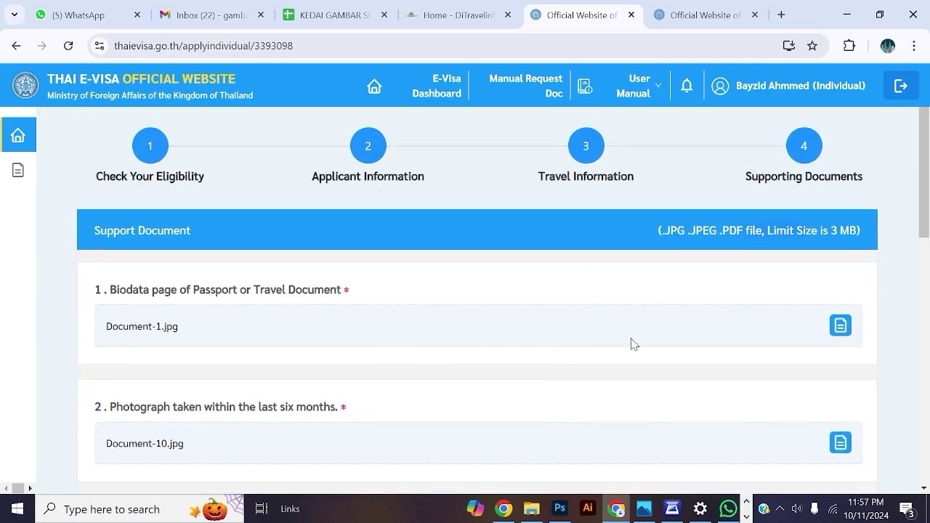
pyautogui.moveTo(110, 213); pyautogui.dragTo(83, 212)
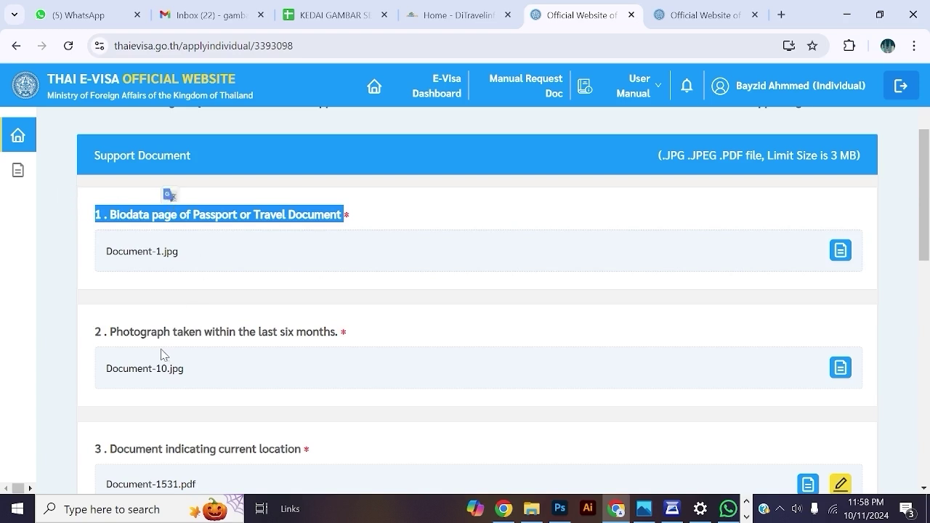
pyautogui.scroll(-2, 164, 353)
pyautogui.moveTo(246, 305); pyautogui.dragTo(320, 313)
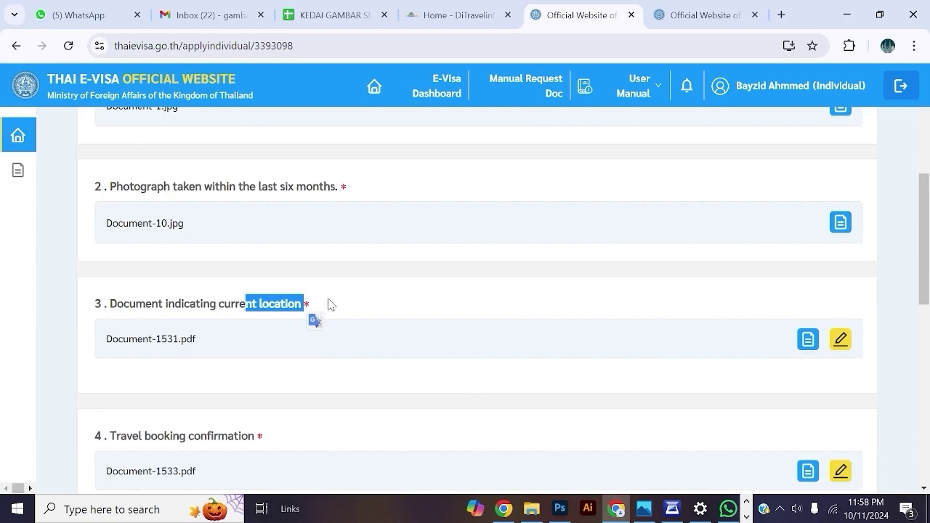
pyautogui.scroll(-1, 306, 369)
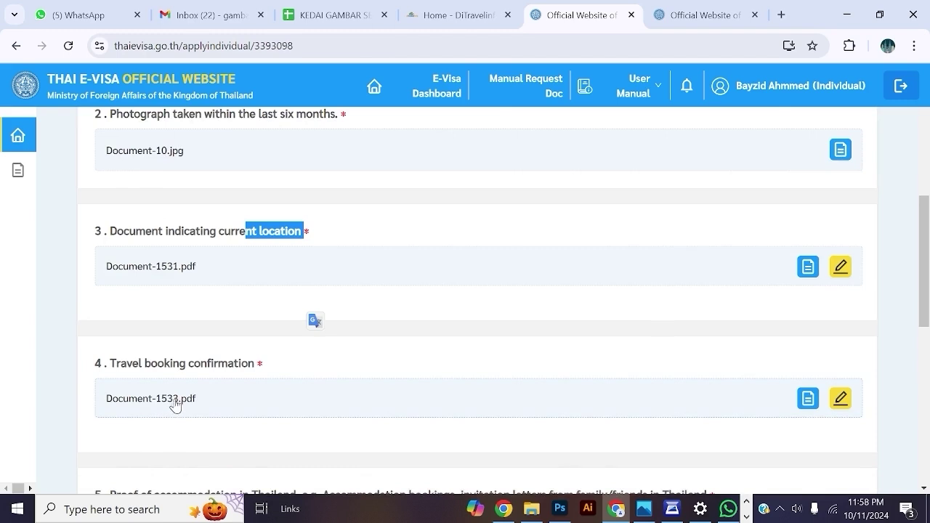
pyautogui.scroll(-1, 175, 406)
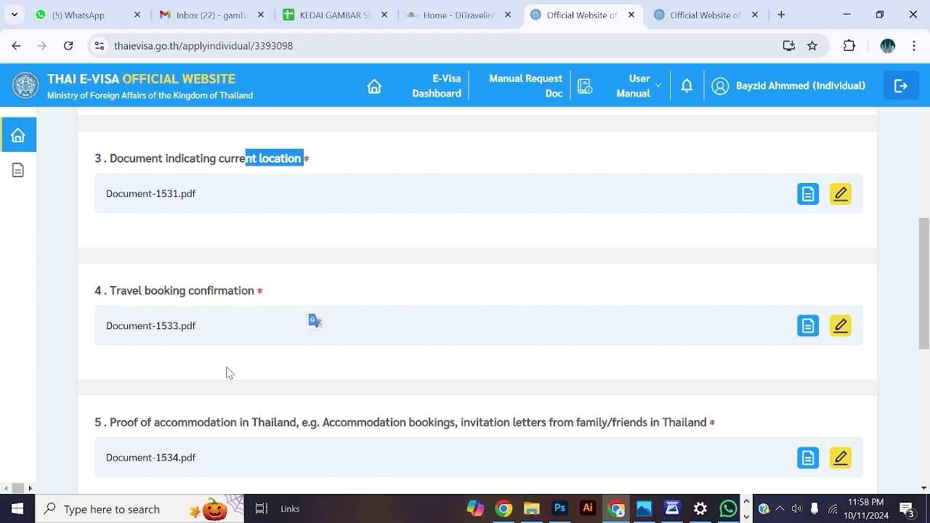
pyautogui.scroll(-1, 242, 374)
pyautogui.scroll(-2, 242, 374)
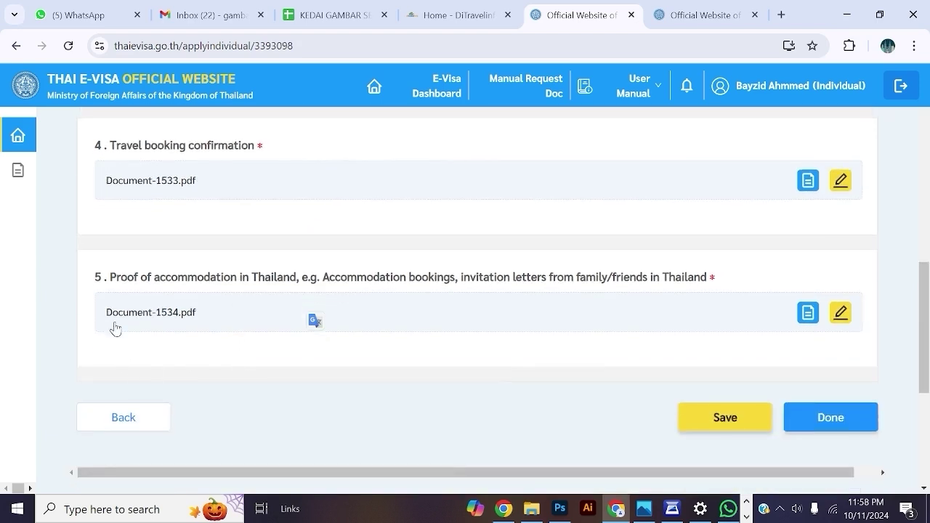
pyautogui.moveTo(128, 277); pyautogui.dragTo(307, 282)
pyautogui.click(347, 280)
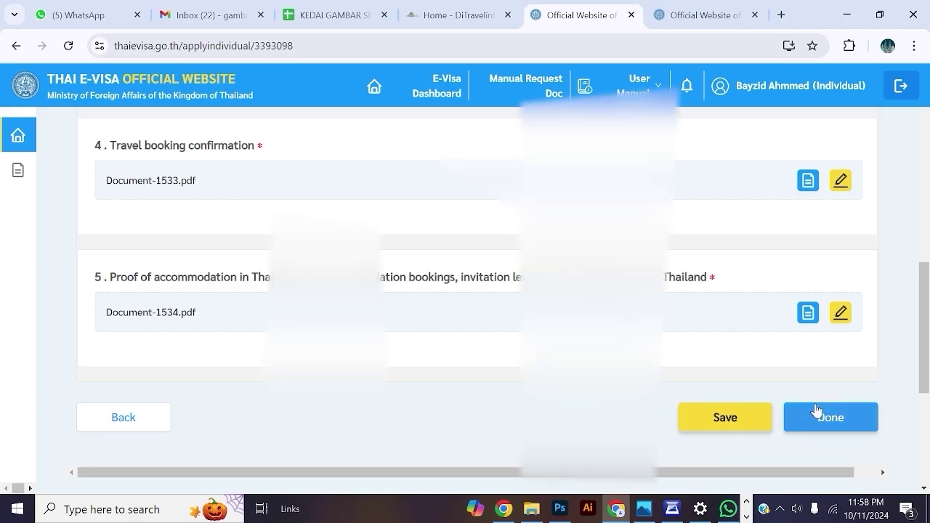
# Finish the Supporting Documents stage and accept the declaration to confirm the application.
pyautogui.click(810, 415)
pyautogui.scroll(-1, 702, 293)
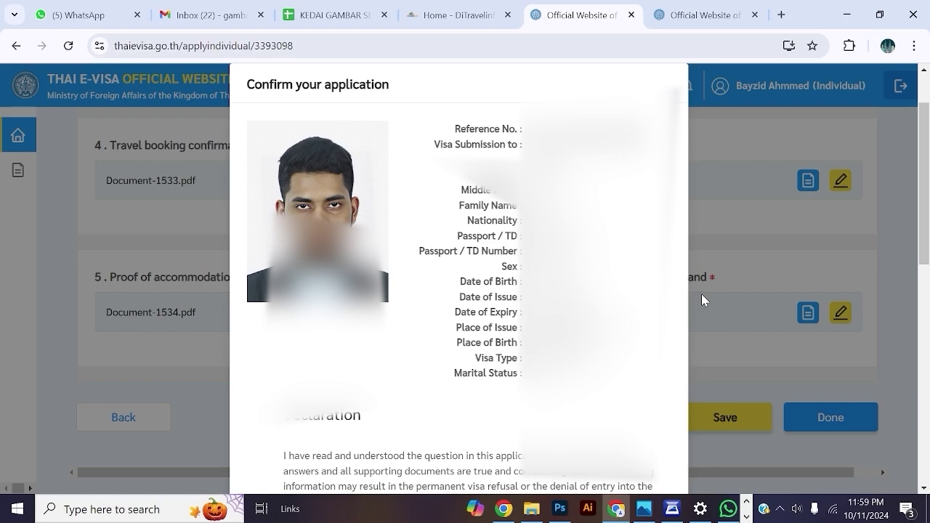
pyautogui.scroll(-10, 474, 428)
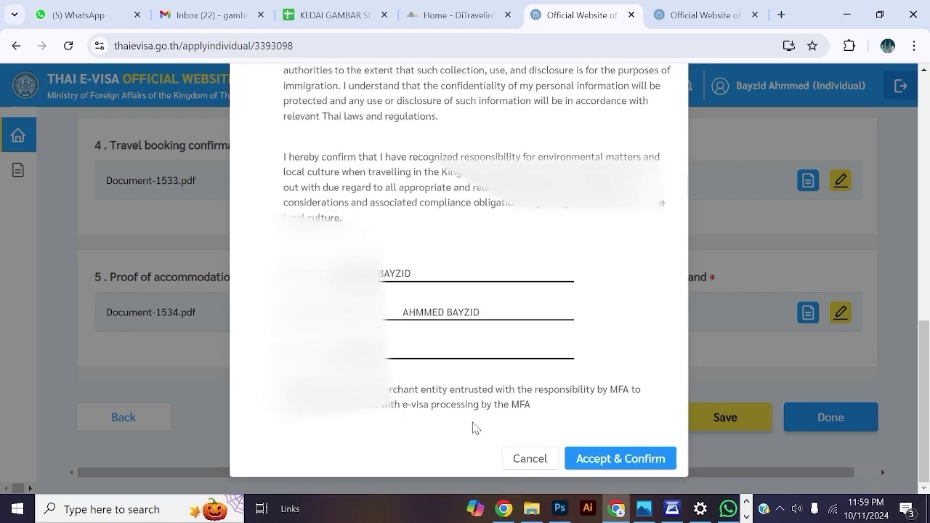
pyautogui.click(598, 458)
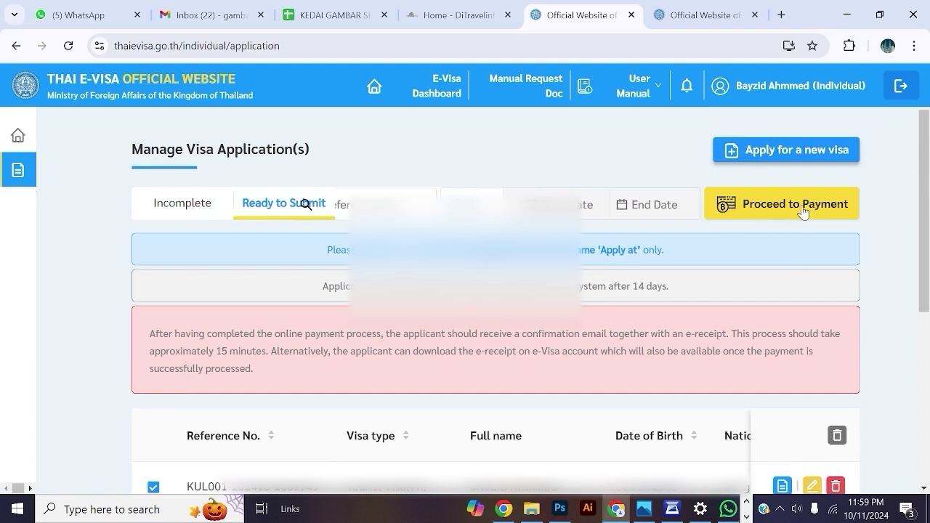
# Proceed to payment for the ready-to-submit application and review its fee and payment summary.
pyautogui.click(776, 210)
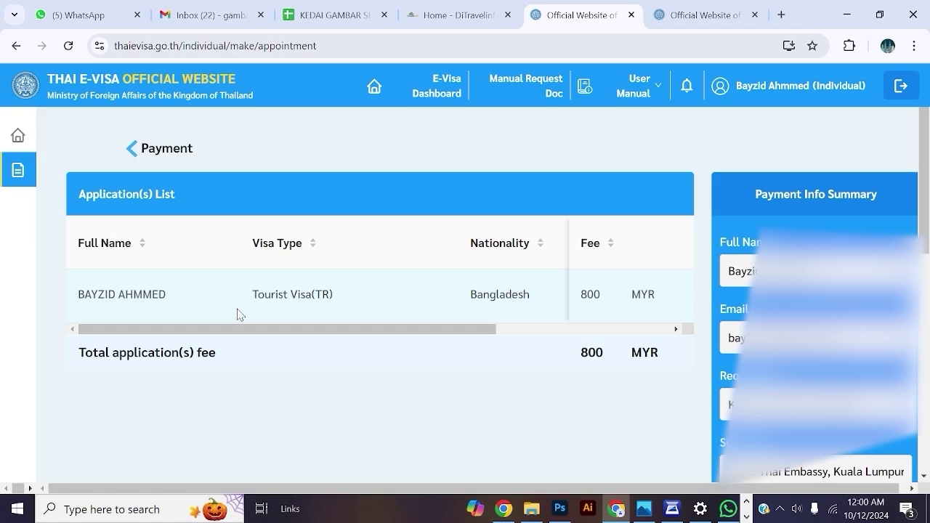
pyautogui.scroll(-8, 317, 255)
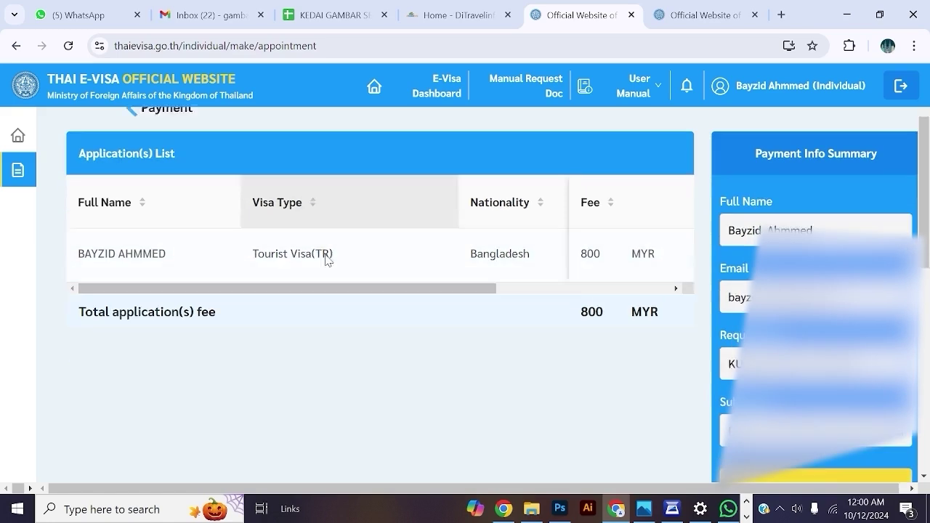
pyautogui.scroll(3, 509, 322)
pyautogui.scroll(2, 711, 233)
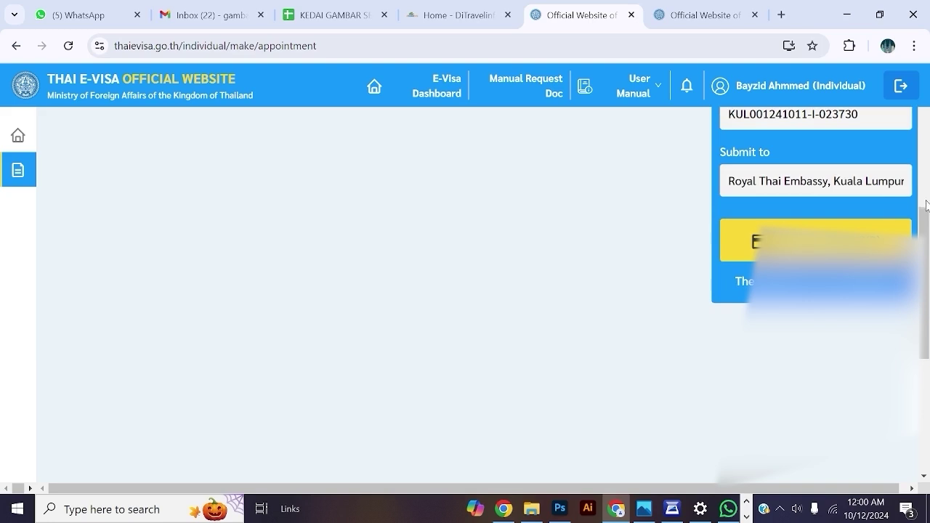
pyautogui.scroll(5, 711, 233)
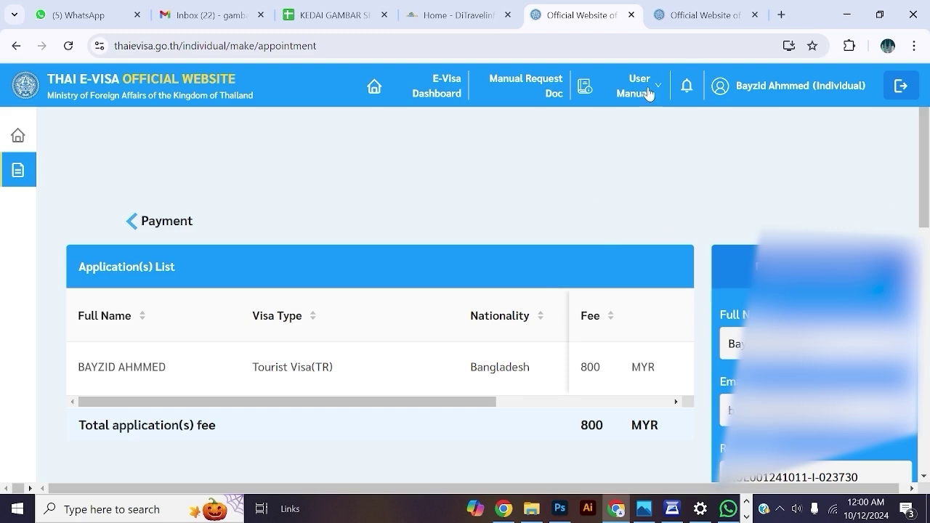
# Open the submitted visa applications from the E-Visa dashboard to check their status.
pyautogui.click(428, 85)
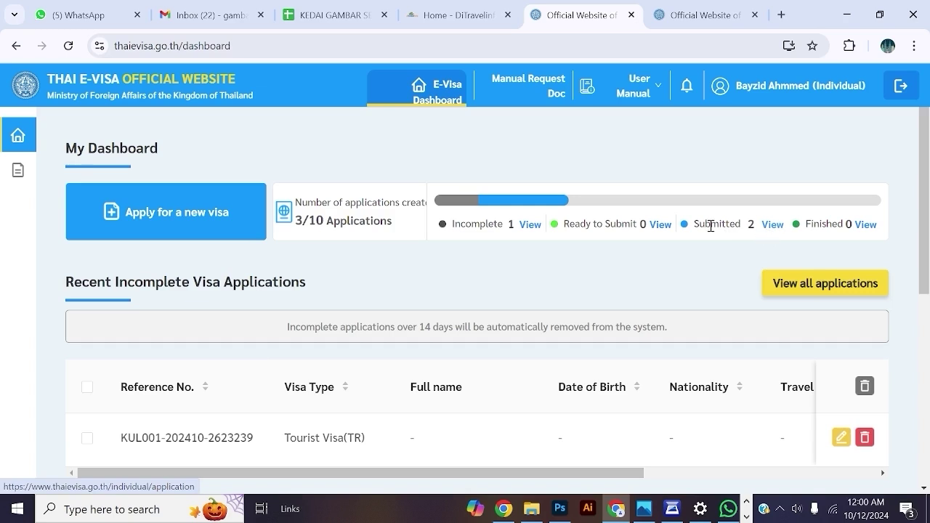
pyautogui.click(711, 226)
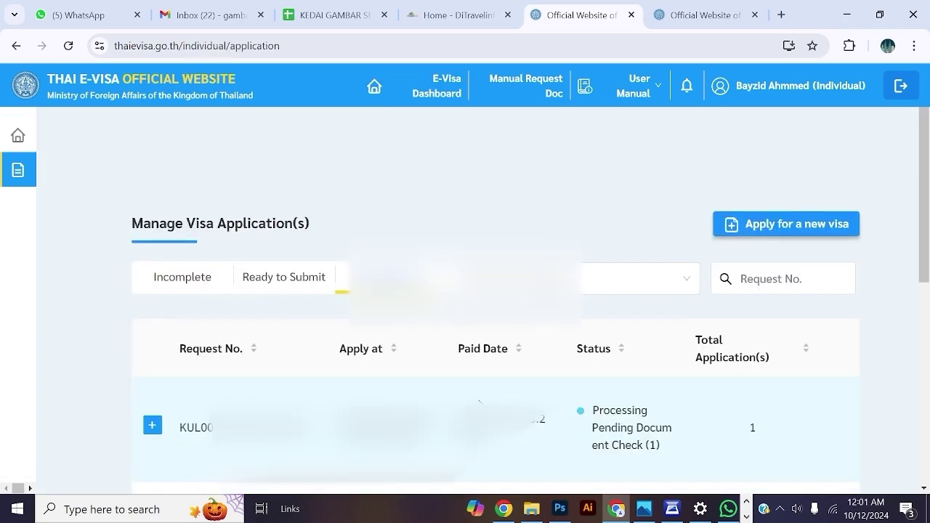